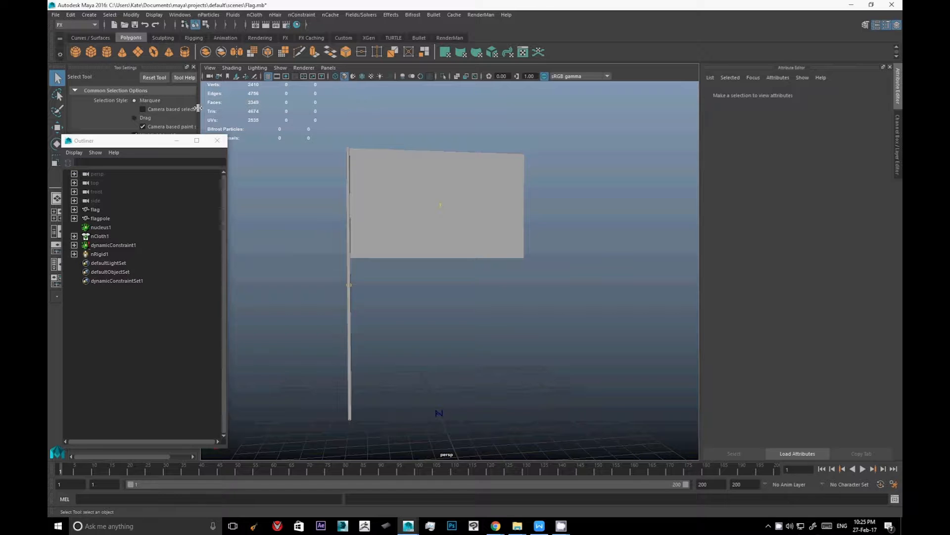
- Play the flag simulation to about frame 44, stop it, and return to the first frame
click(863, 469)
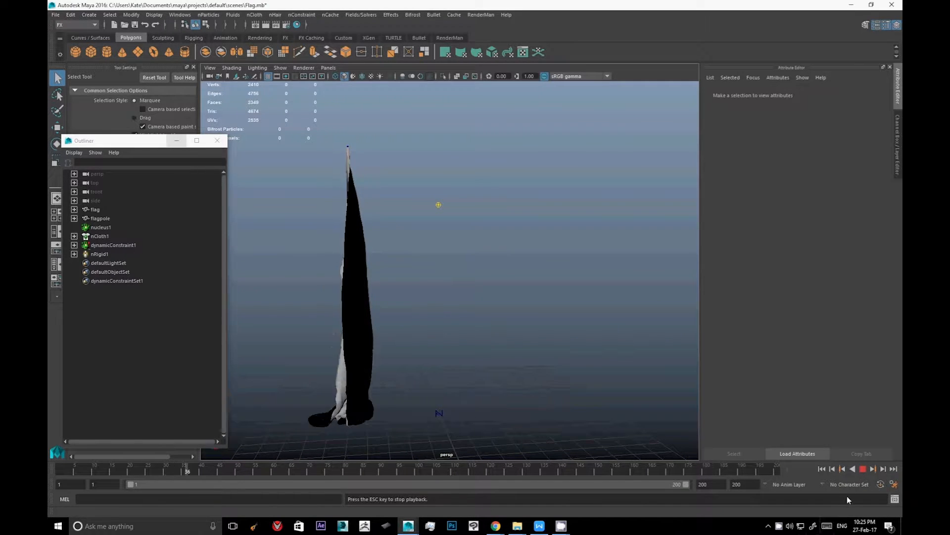
click(862, 469)
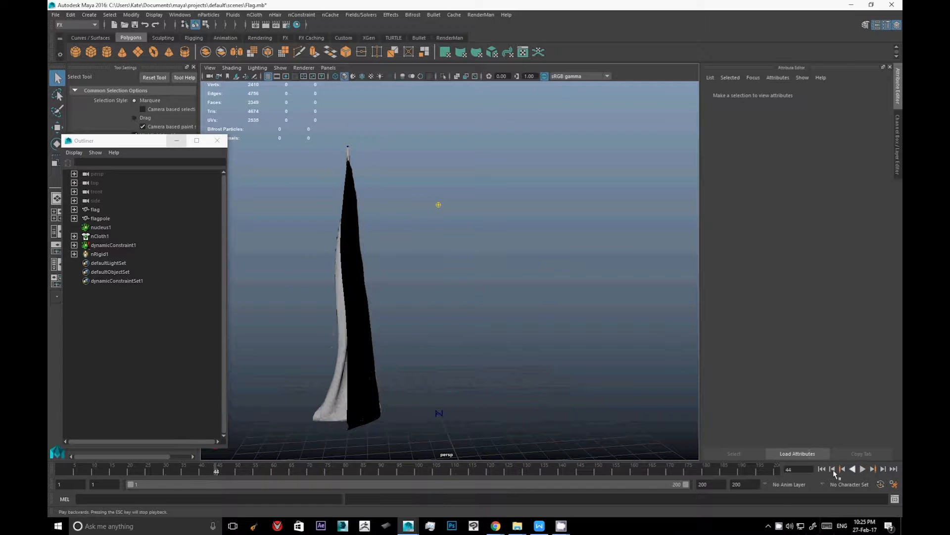
alt+drag(422, 318, 471, 350)
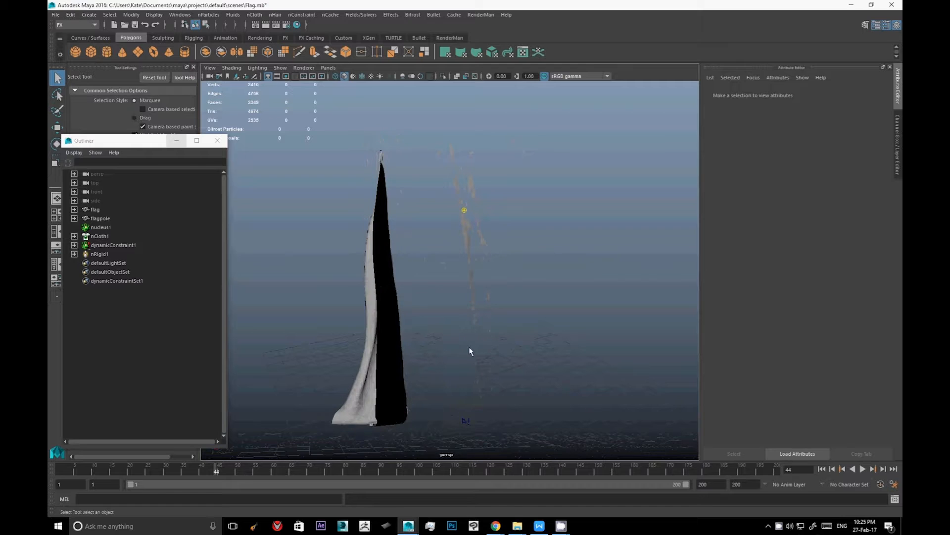
click(822, 469)
mouse_move(417, 250)
alt+mouse_down()
mouse_move(475, 282)
mouse_move(430, 241)
alt+mouse_up()
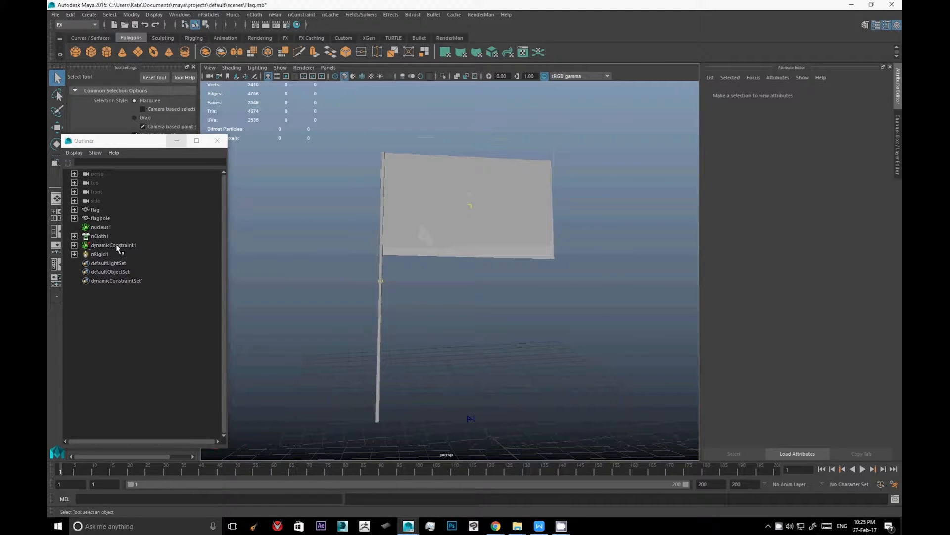
- On nucleus1, set Wind Speed to 150, Wind Direction to 1, 1, 0 and Wind Noise to 0.2, and play the simulation
click(131, 227)
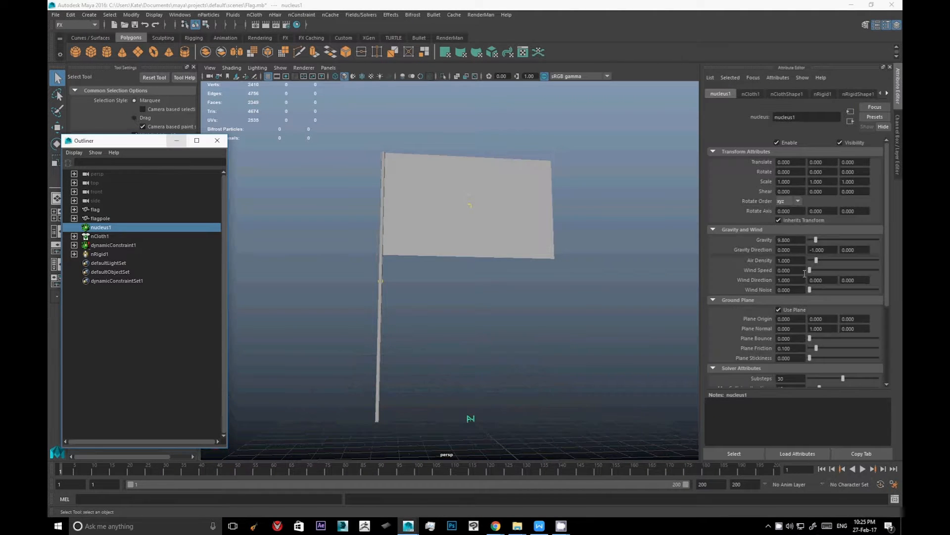
click(785, 270)
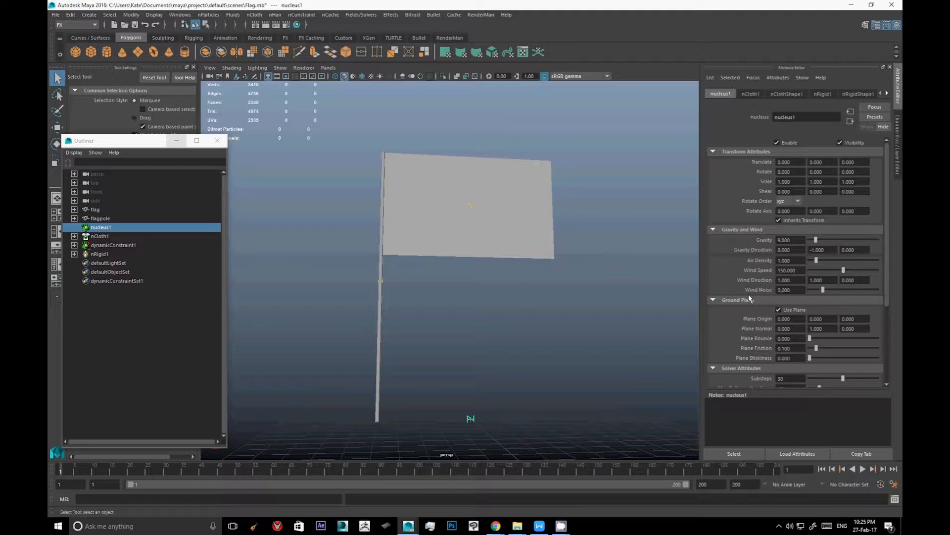
click(863, 470)
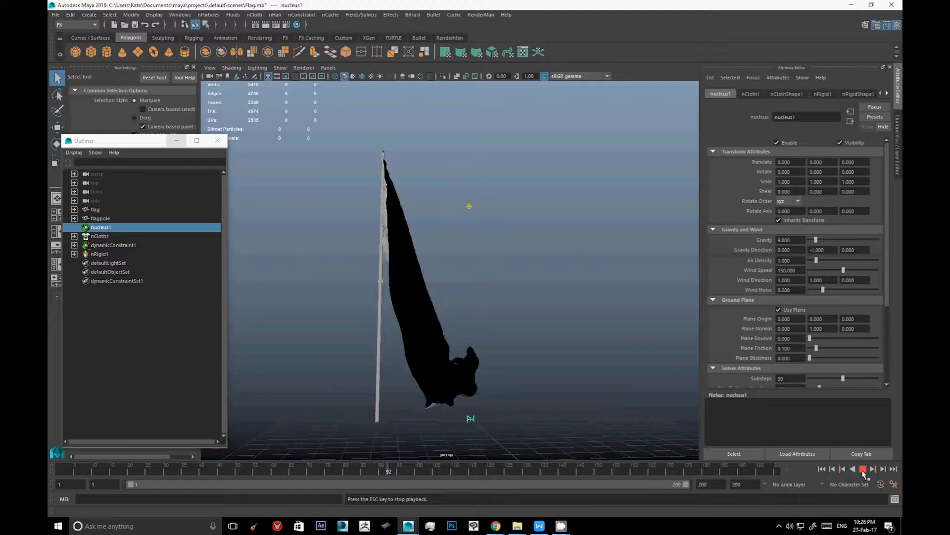
alt+drag(377, 301, 420, 371)
click(862, 468)
alt+middle_drag(513, 389, 507, 385)
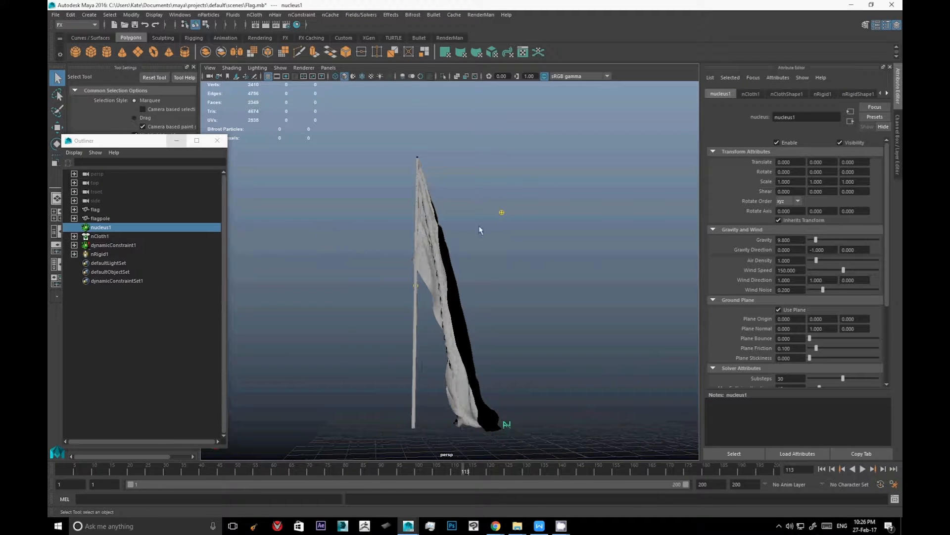
click(501, 213)
alt+middle_drag(571, 356, 574, 357)
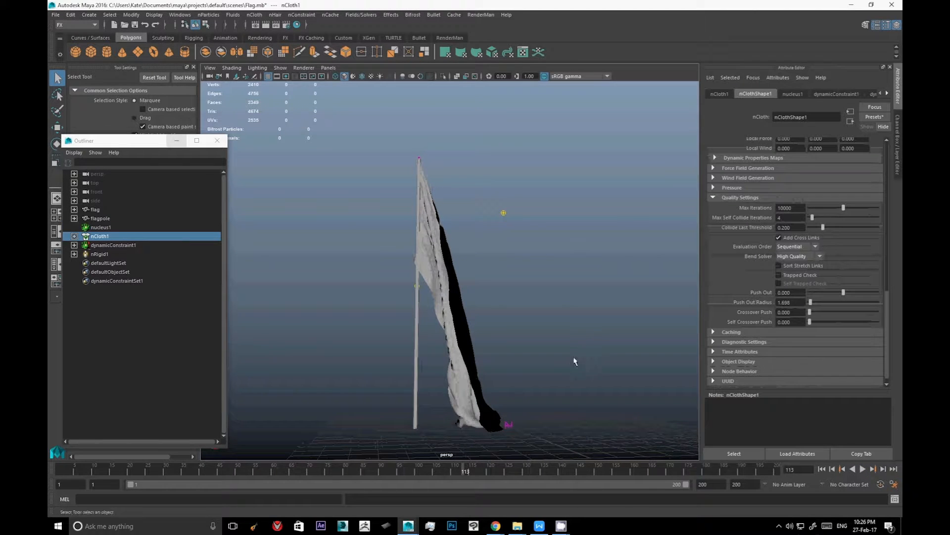
click(379, 378)
click(415, 419)
alt+middle_drag(501, 400, 461, 392)
key(w)
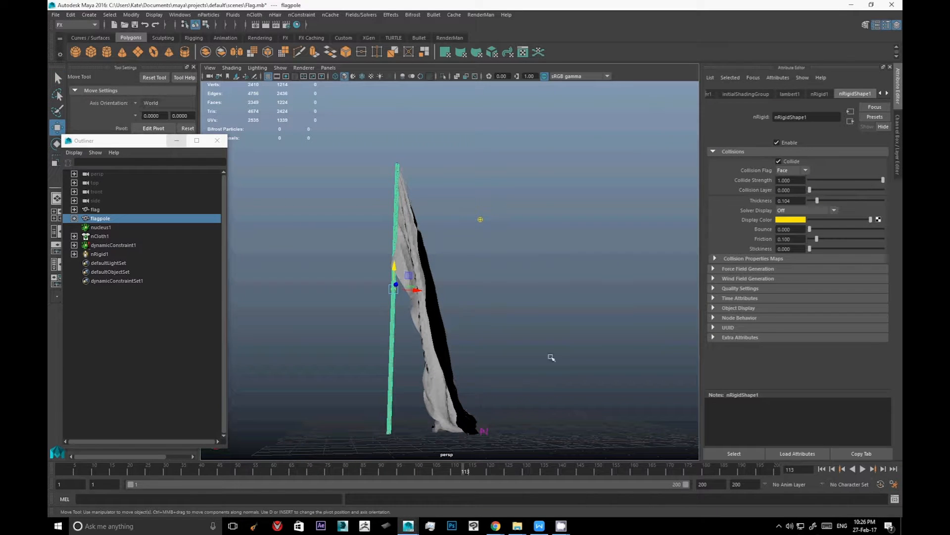
alt+drag(551, 357, 548, 369)
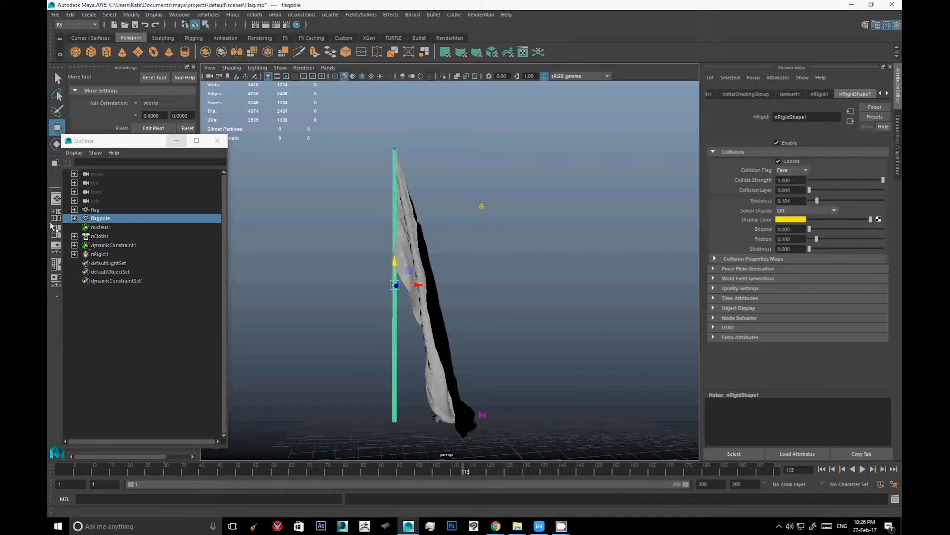
- Set the Wind Speed of nucleus1 to 200 and replay the simulation from the first frame
click(92, 227)
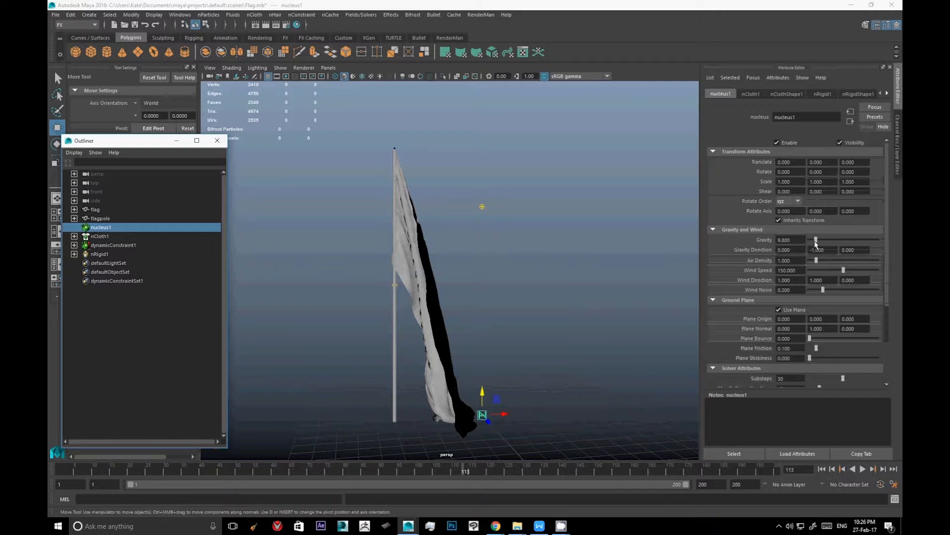
click(792, 271)
text(200)
key(Return)
click(822, 468)
click(863, 469)
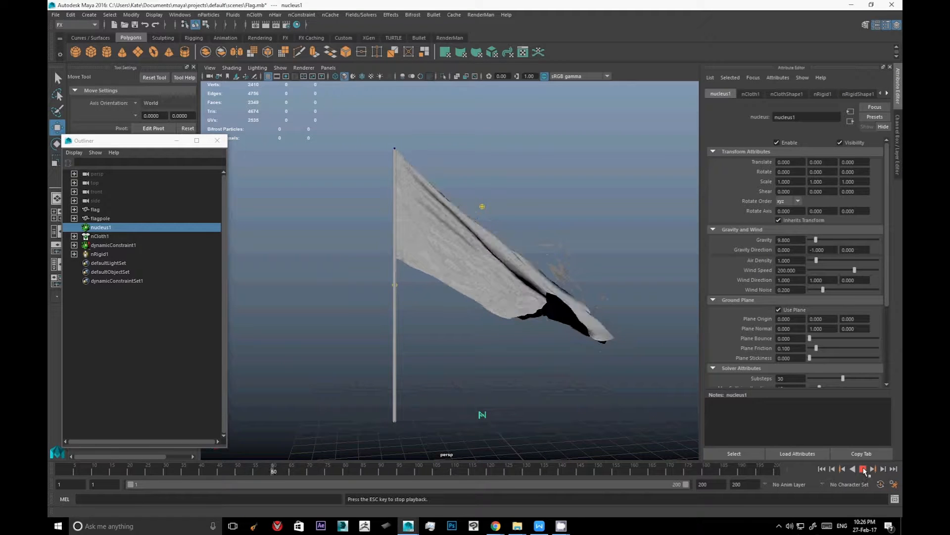
click(864, 469)
click(530, 429)
alt+drag(531, 430, 620, 417)
- Set the flag cloth's Max Self Collide Iterations to 20 and its Solver Display to Self Collision Thickness
click(428, 260)
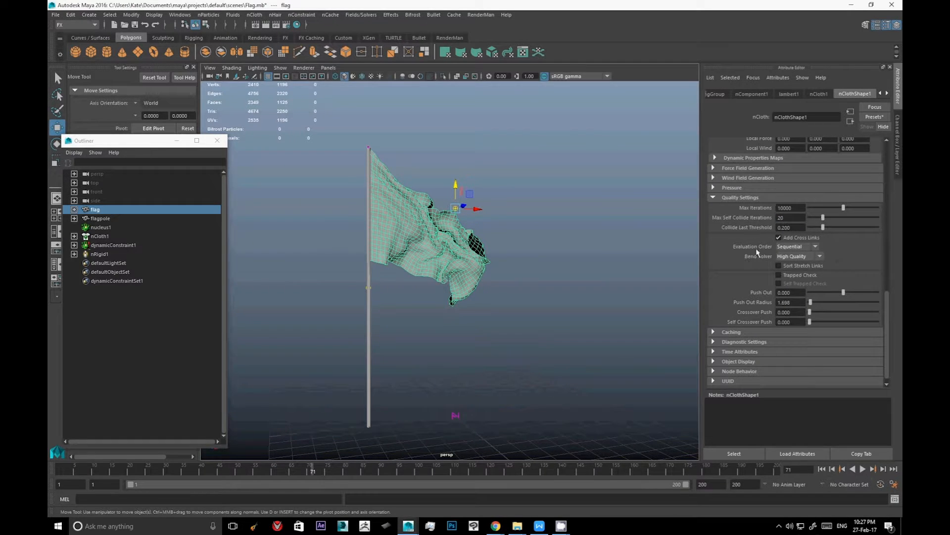
scroll(758, 253, up, 15)
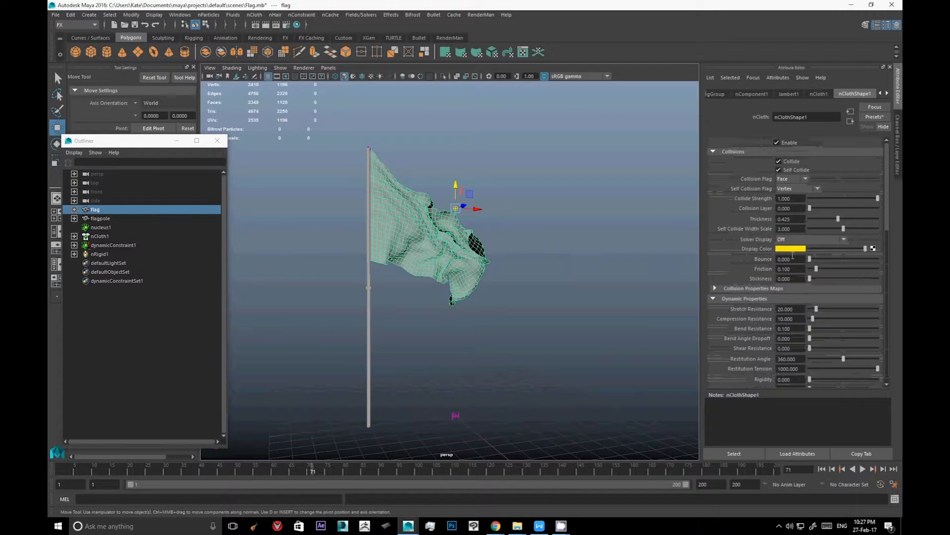
click(780, 239)
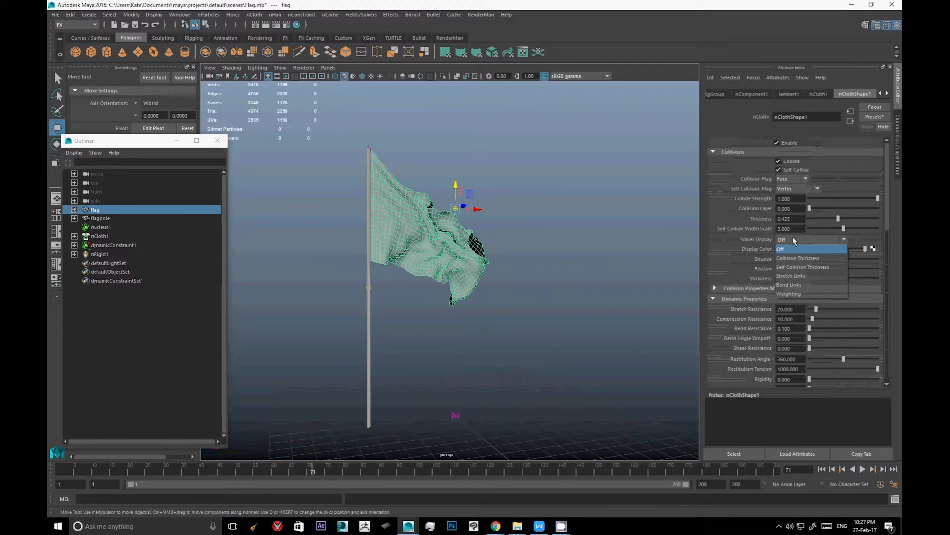
click(802, 269)
scroll(395, 237, up, 5)
alt+drag(438, 269, 421, 265)
alt+middle_drag(420, 265, 537, 361)
alt+drag(537, 361, 566, 366)
- Set the flag cloth's Self Collision Flag to VertexEdge and its Thickness to 0.2
click(792, 190)
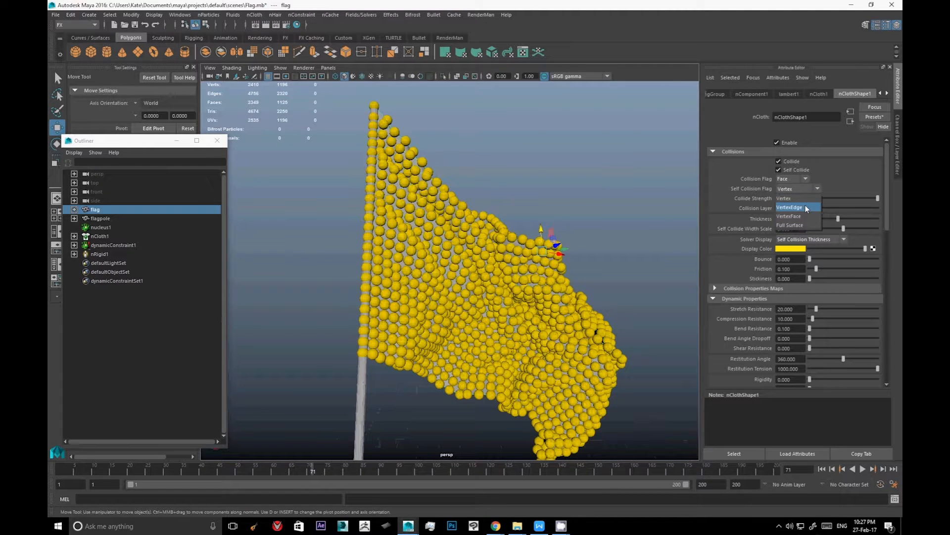
click(820, 207)
alt+drag(553, 316, 540, 341)
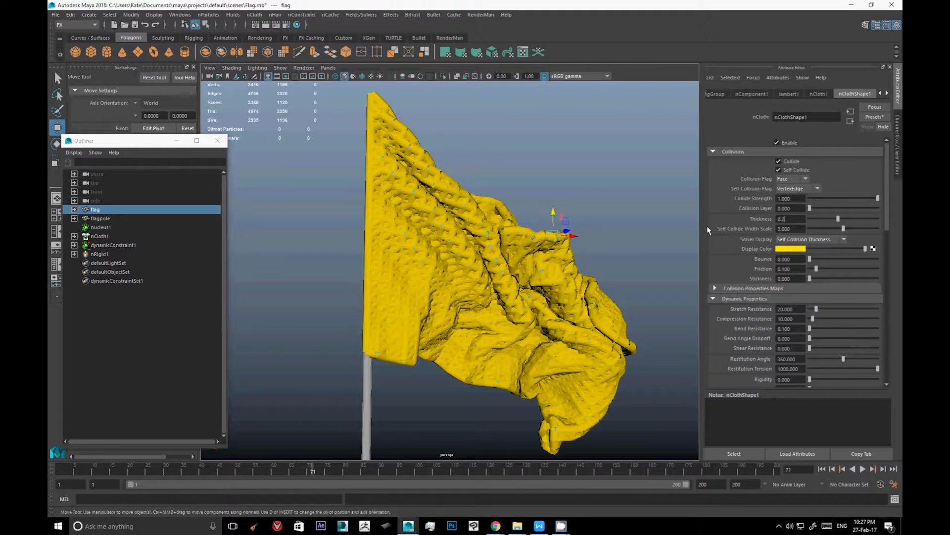
key(Return)
alt+drag(430, 277, 425, 325)
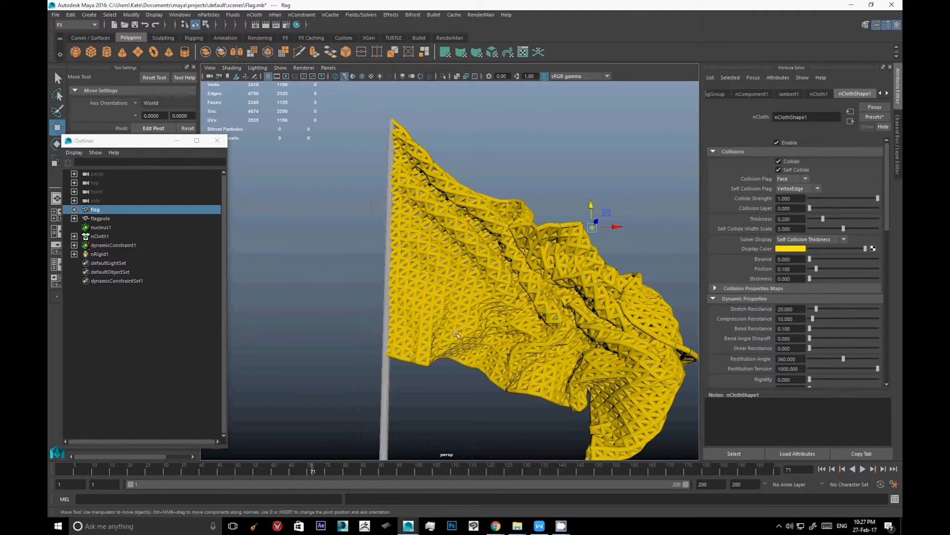
- Return to the first frame and set the flag cloth's Solver Display to Off
click(822, 469)
alt+middle_drag(538, 301, 450, 325)
scroll(503, 372, down, 4)
mouse_move(503, 371)
alt+middle_down()
mouse_move(513, 375)
mouse_move(454, 352)
mouse_move(496, 377)
alt+middle_up()
scroll(545, 328, up, 4)
alt+middle_drag(569, 332, 530, 320)
alt+drag(531, 320, 543, 323)
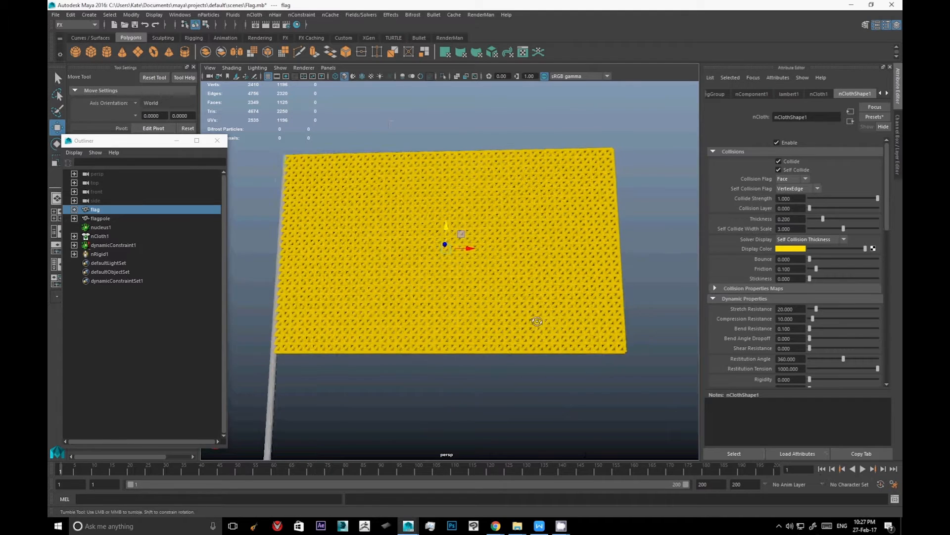
click(802, 240)
click(797, 248)
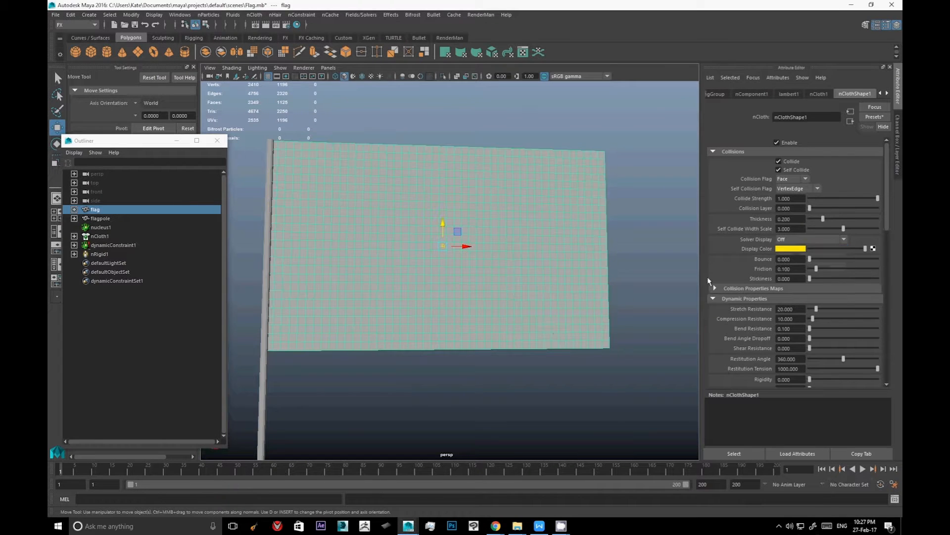
- Set the flag cloth's Stretch Resistance to 40 and Bend Resistance to 0.2
alt+middle_drag(539, 340, 552, 306)
scroll(557, 337, down, 2)
alt+middle_drag(567, 362, 565, 341)
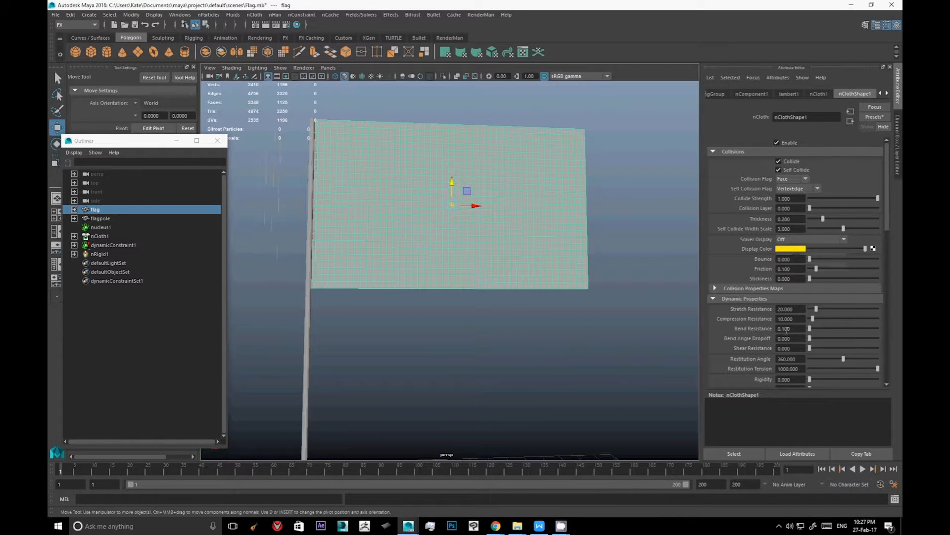
text(40)
key(Return)
double_click(794, 328)
alt+middle_drag(444, 350, 441, 316)
scroll(447, 322, down, 2)
alt+drag(477, 356, 498, 386)
scroll(510, 362, down, 2)
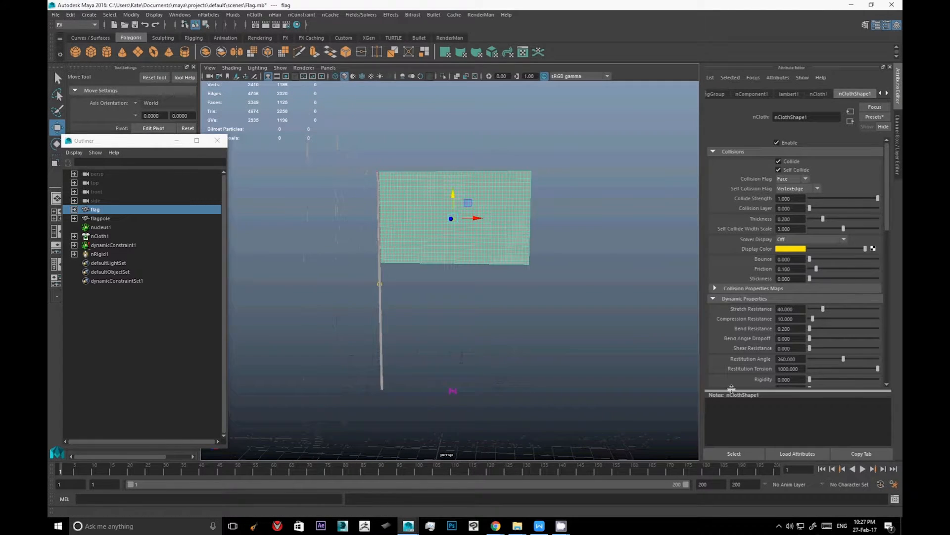
- Deselect everything, play the simulation to about frame 110, and show wireframe on the shaded flag to inspect its folds
key(alt+d)
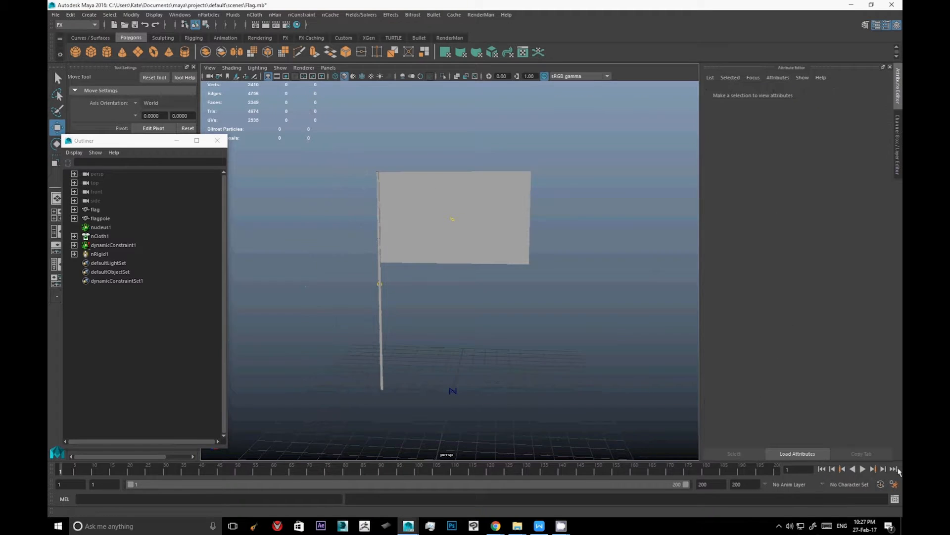
click(863, 469)
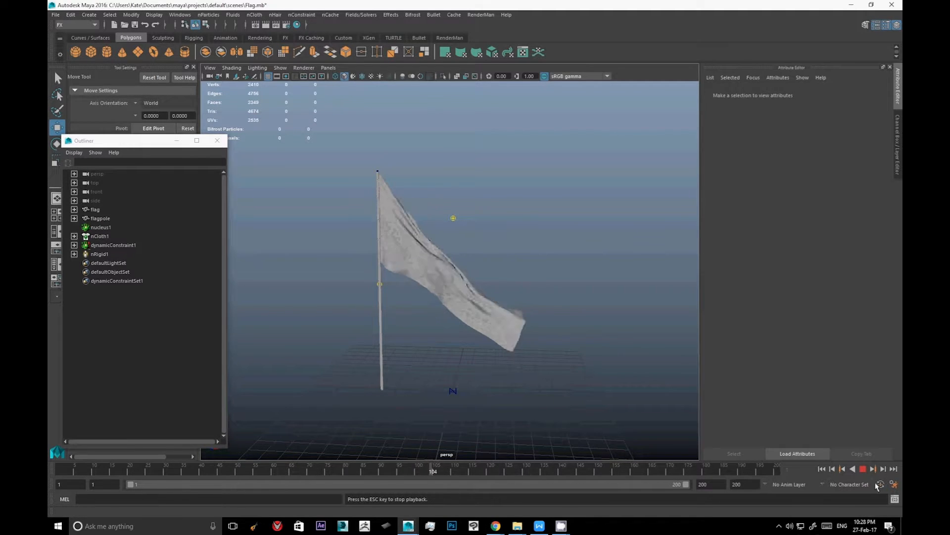
click(862, 469)
alt+drag(526, 369, 497, 325)
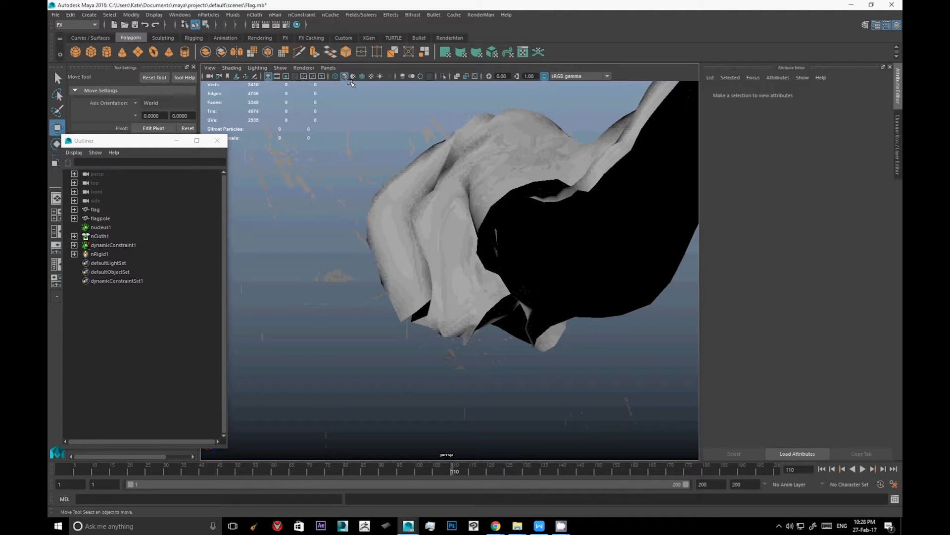
click(362, 76)
mouse_move(610, 312)
alt+mouse_down()
mouse_move(590, 307)
mouse_move(567, 262)
mouse_move(577, 287)
mouse_move(696, 282)
mouse_move(409, 455)
mouse_move(534, 367)
mouse_move(569, 354)
alt+mouse_up()
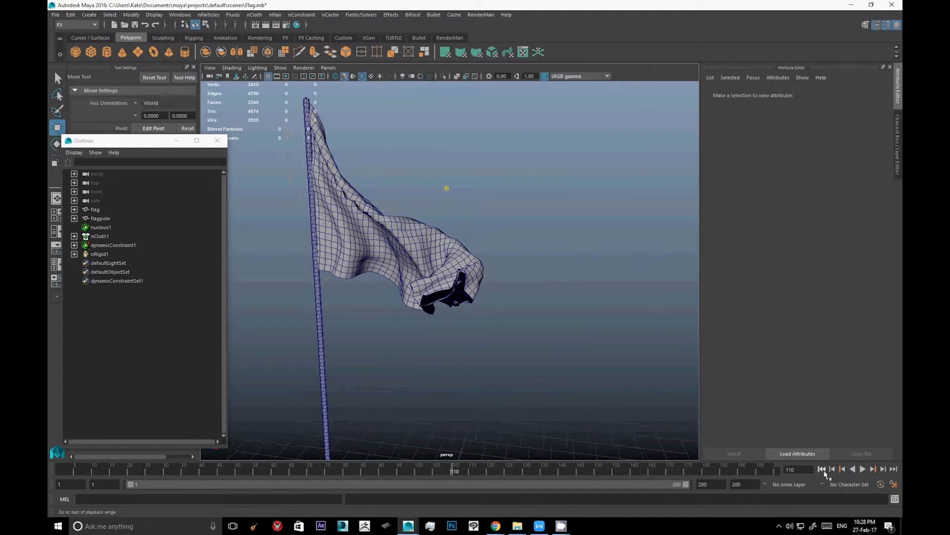
- Return to the first frame and set the Substeps of nucleus1 to 60 and its Max Collision Iterations to 30
key(alt+shift+v)
click(99, 227)
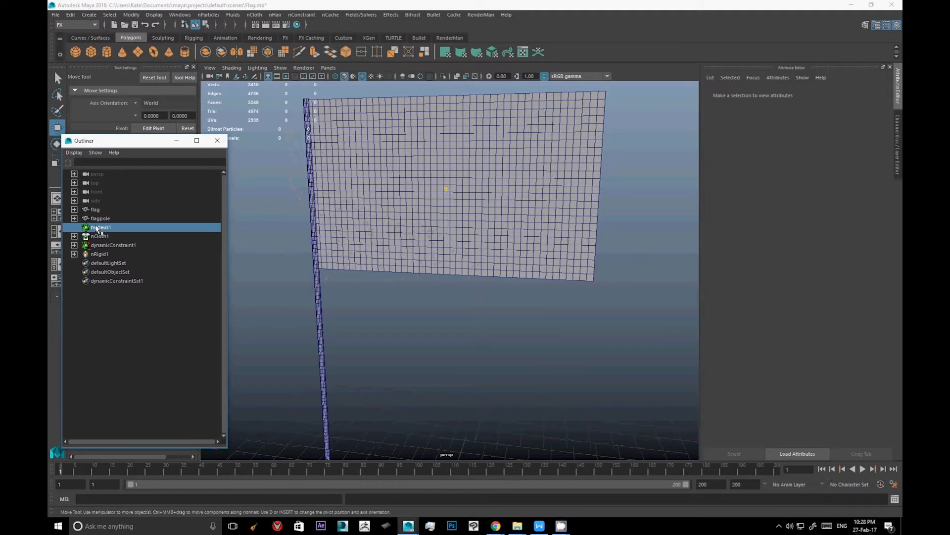
scroll(770, 346, down, 5)
click(783, 272)
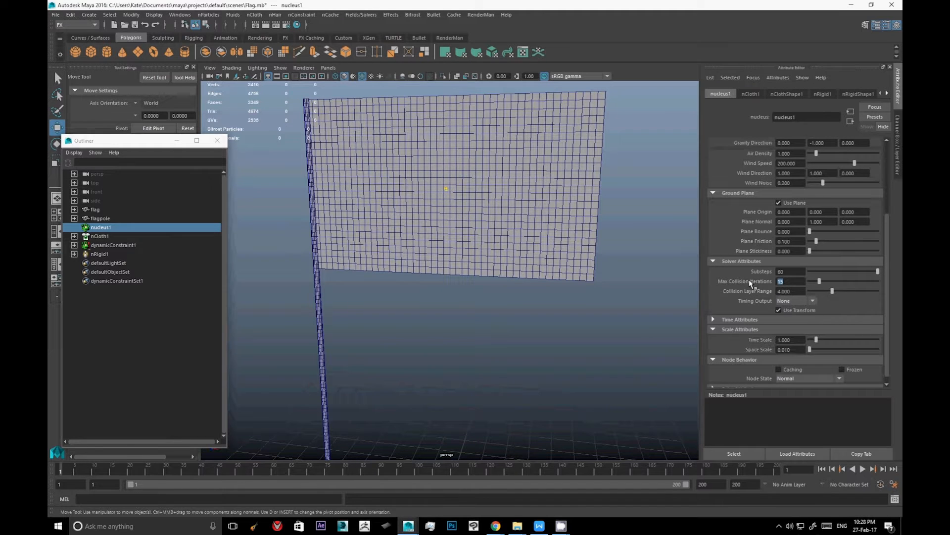
mouse_move(593, 349)
alt+mouse_down()
mouse_move(615, 342)
mouse_move(582, 353)
alt+mouse_up()
alt+middle_drag(582, 353, 717, 245)
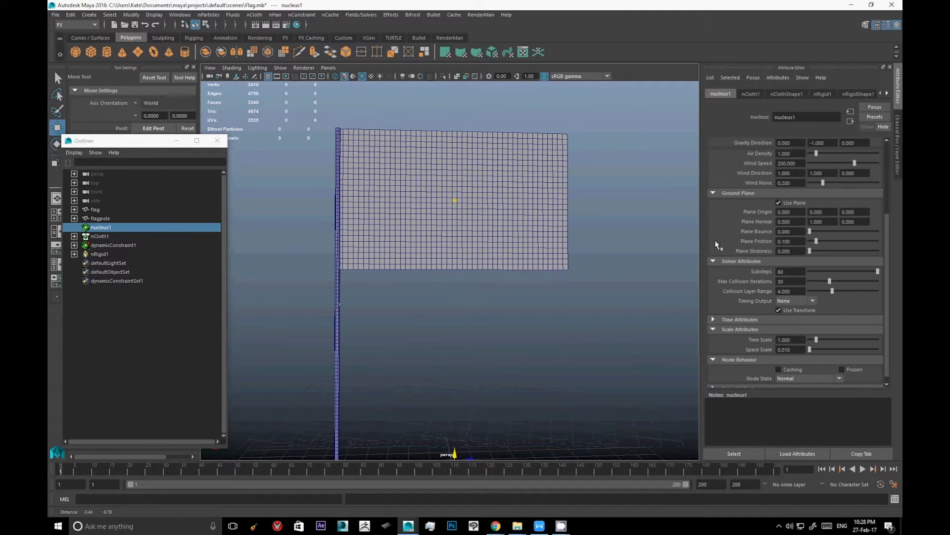
- Set the Wind Noise of nucleus1 to 0.1 and its Wind Direction to 1, 2, 0
text(0.1)
key(Return)
mouse_move(652, 217)
alt+middle_down()
mouse_move(635, 211)
mouse_move(655, 219)
alt+middle_up()
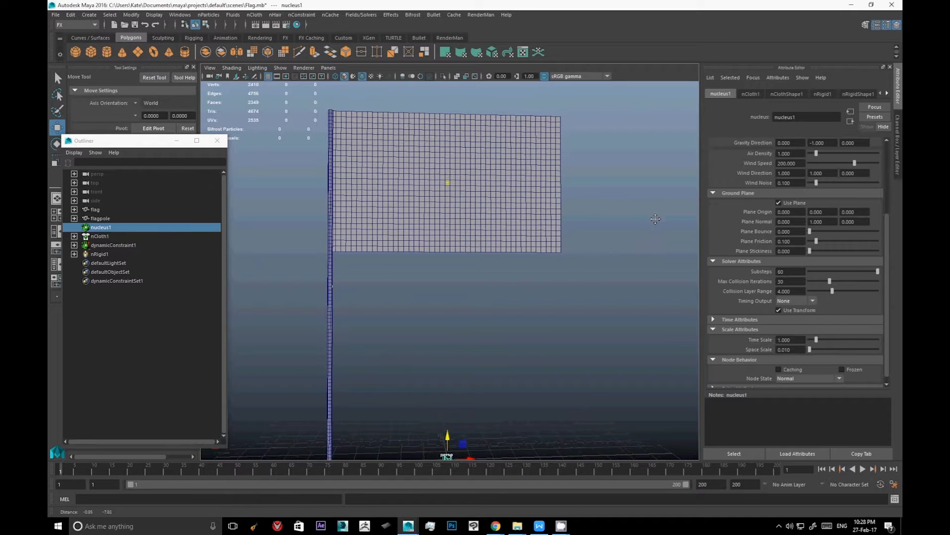
alt+drag(674, 318, 668, 319)
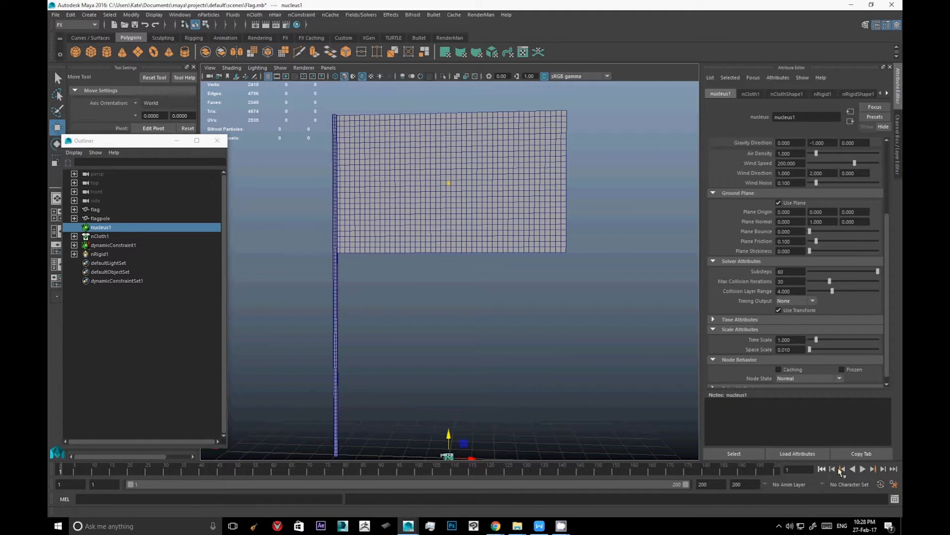
- Play the simulation to about frame 64, stop it, and examine the flag's motion from several angles
click(862, 469)
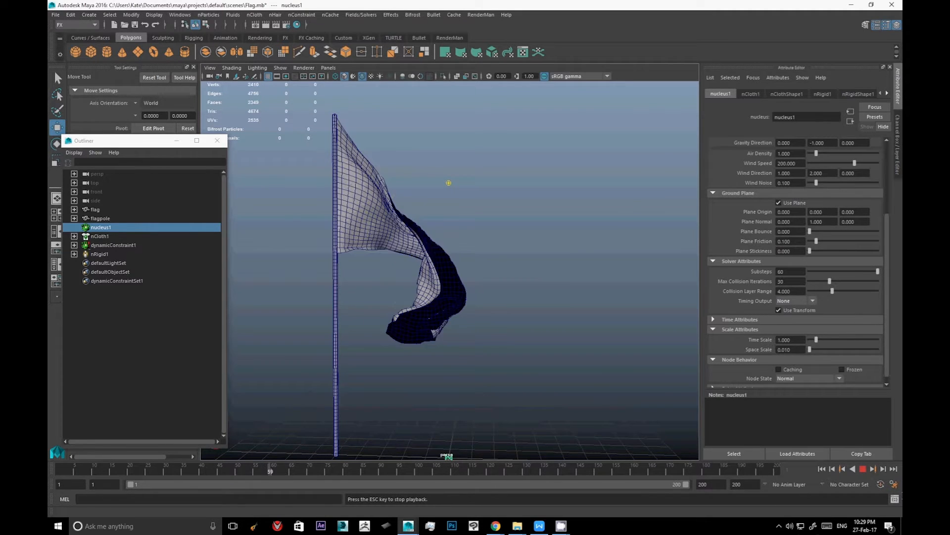
click(863, 469)
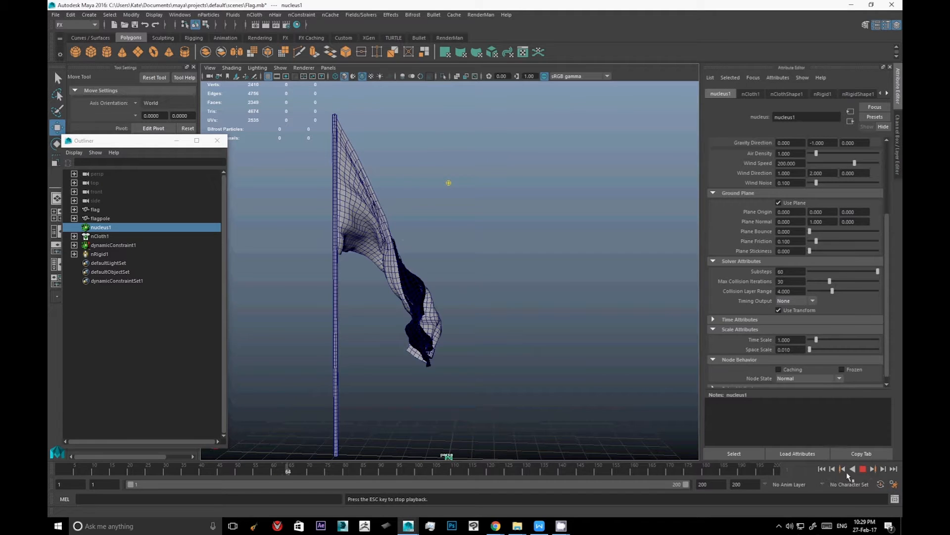
alt+drag(567, 401, 435, 420)
alt+drag(485, 389, 678, 348)
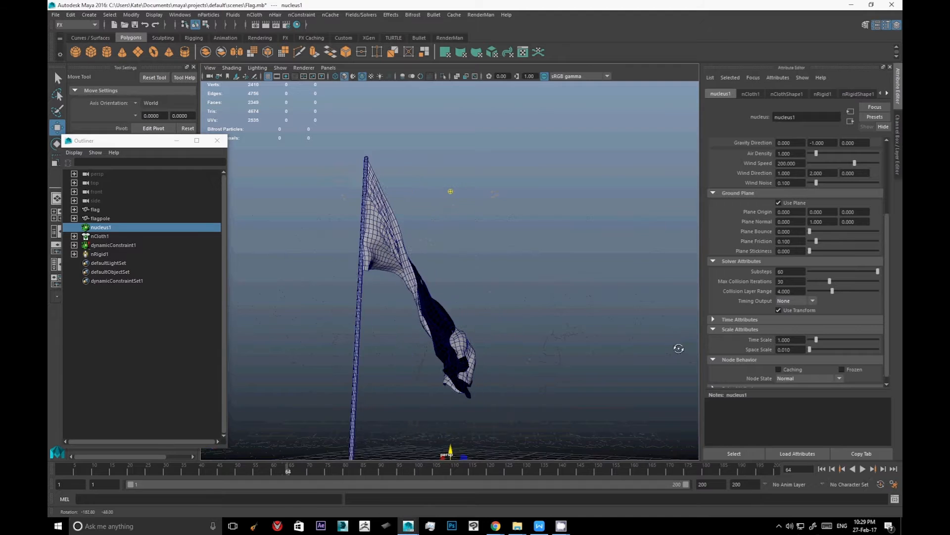
- Return to the first frame and set the Wind Direction of nucleus1 to 1, 1, 0
click(822, 469)
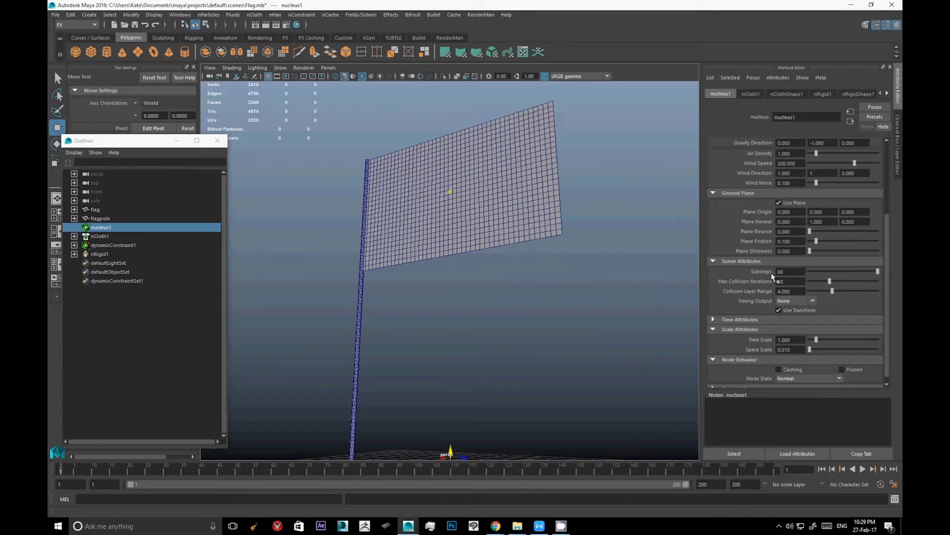
alt+drag(510, 341, 533, 321)
- Select the flag and turn off the wireframe overlay on the shaded geometry
click(524, 210)
alt+drag(537, 255, 557, 264)
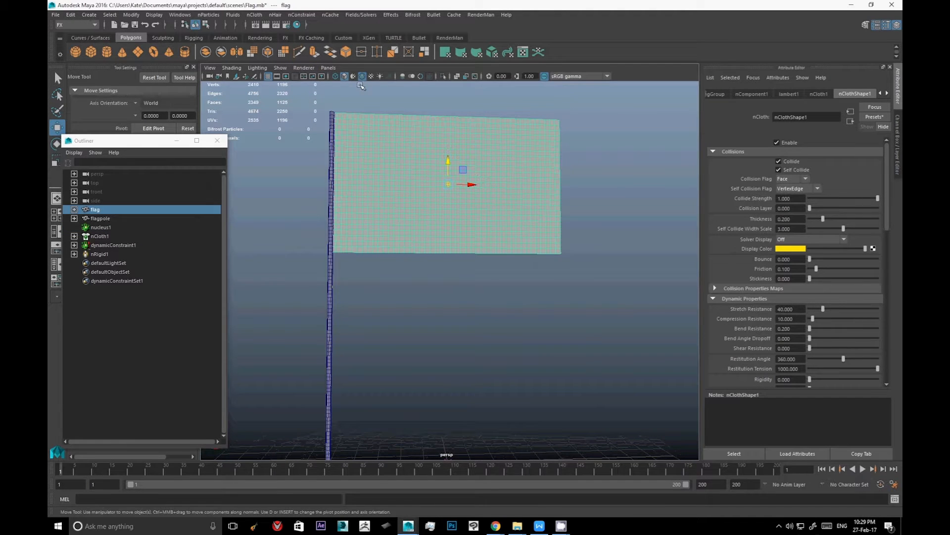
click(345, 77)
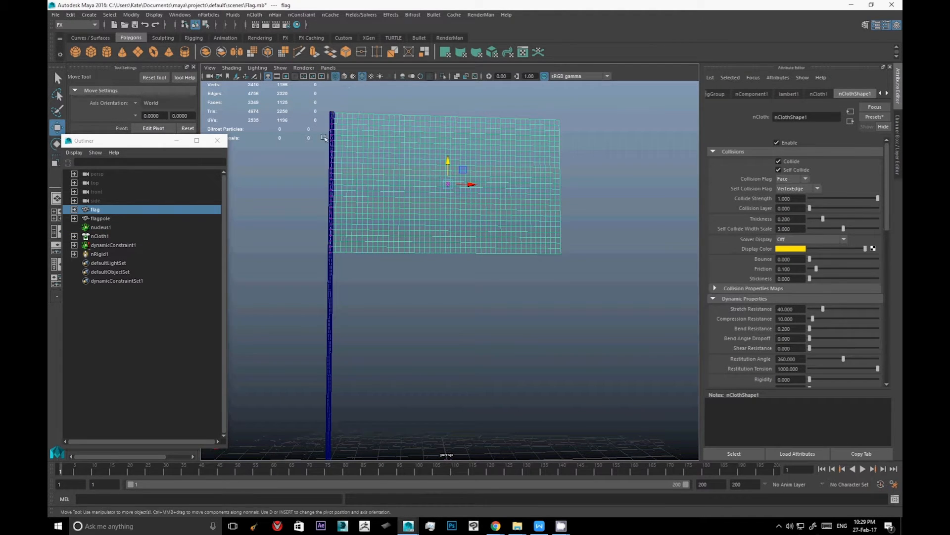
click(351, 77)
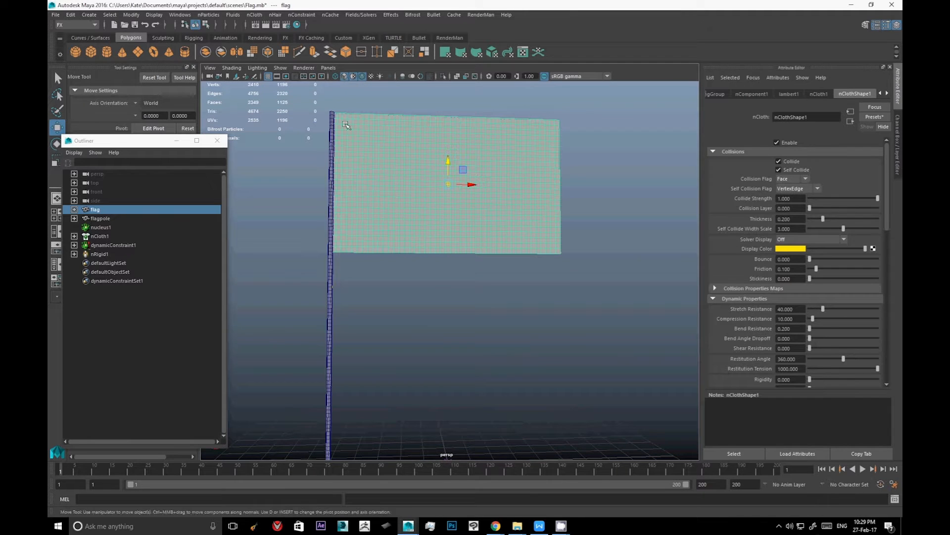
click(452, 319)
click(380, 241)
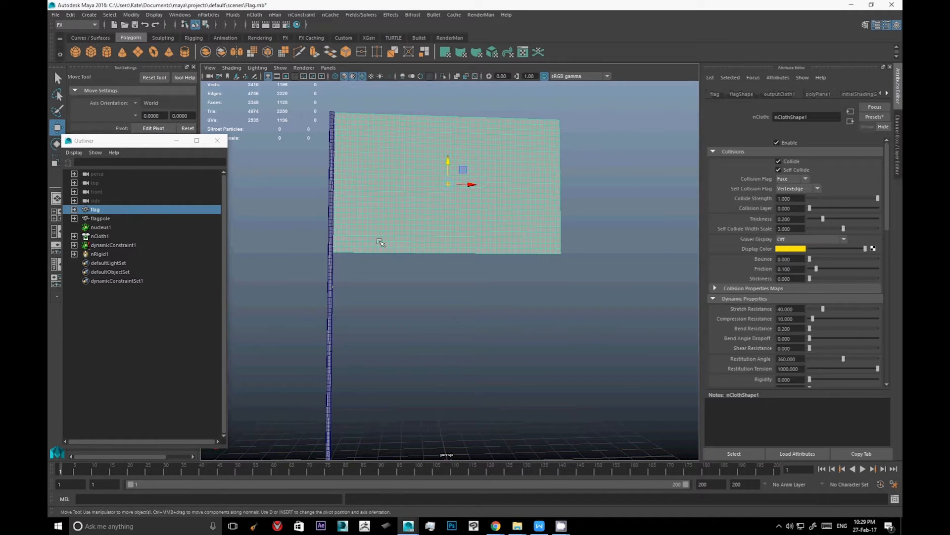
click(346, 77)
- Set the Max Self Collide Iterations to 45 in the quality settings of the flag's nClothShape1
scroll(786, 261, down, 1)
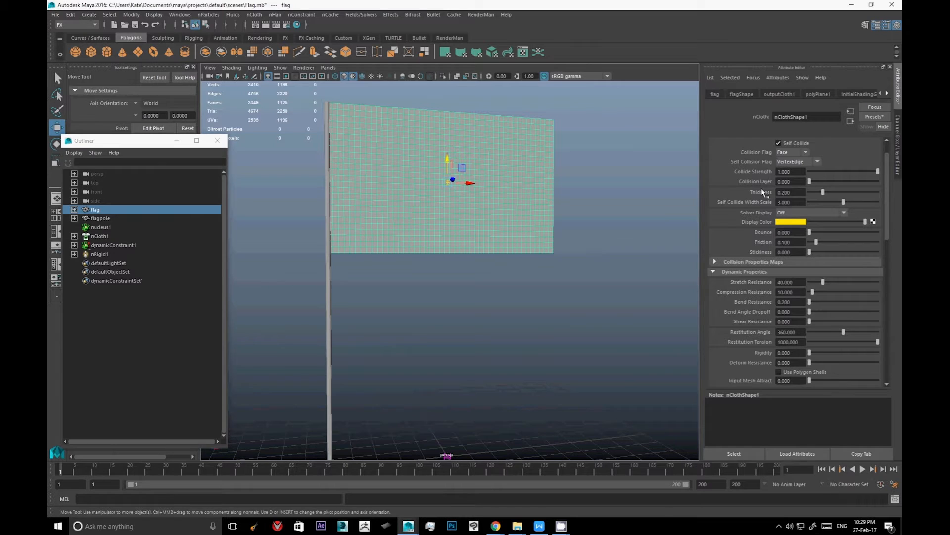
scroll(769, 273, down, 10)
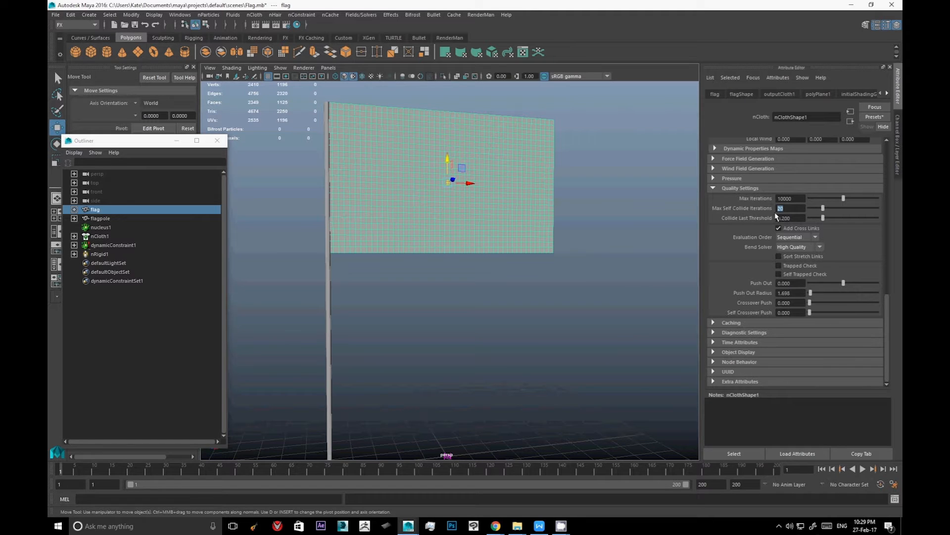
mouse_move(607, 319)
alt+mouse_down()
mouse_move(589, 321)
mouse_move(604, 322)
alt+mouse_up()
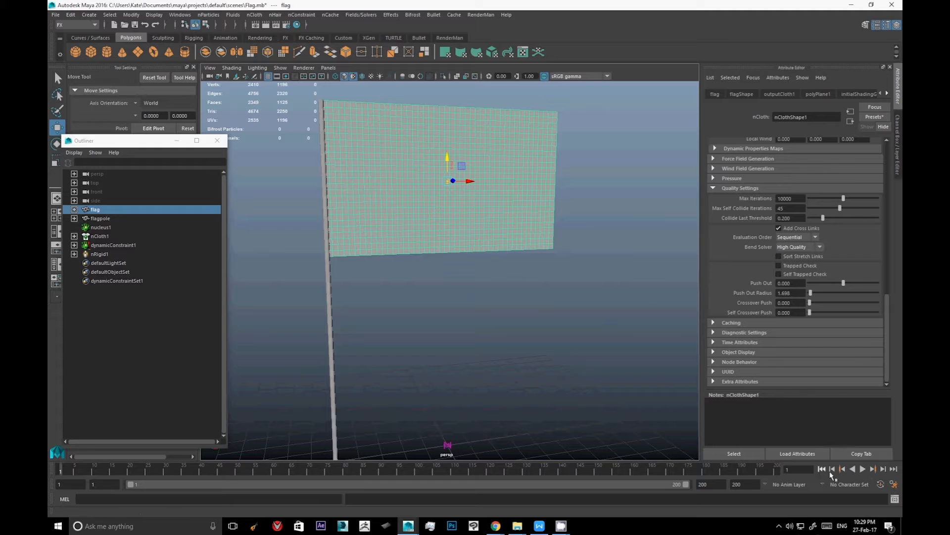
- Deselect everything, play the simulation to about frame 88, stop it, and examine the flag's folds up close
click(654, 419)
click(865, 470)
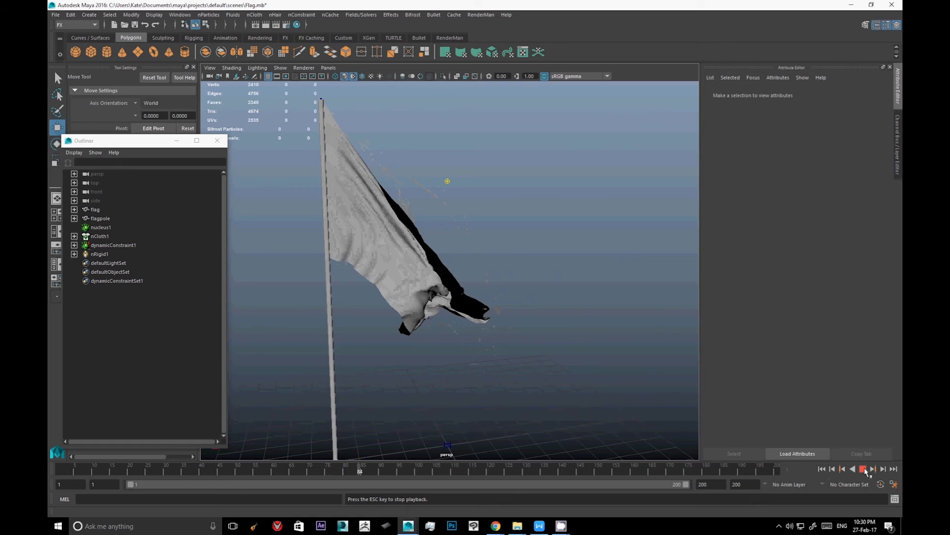
click(864, 470)
scroll(423, 338, down, 3)
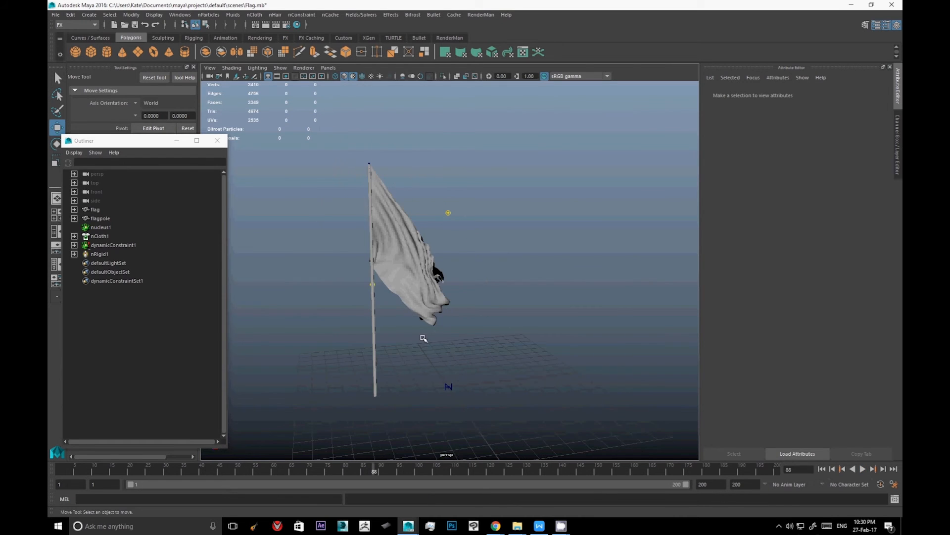
alt+drag(506, 371, 661, 341)
scroll(498, 299, up, 5)
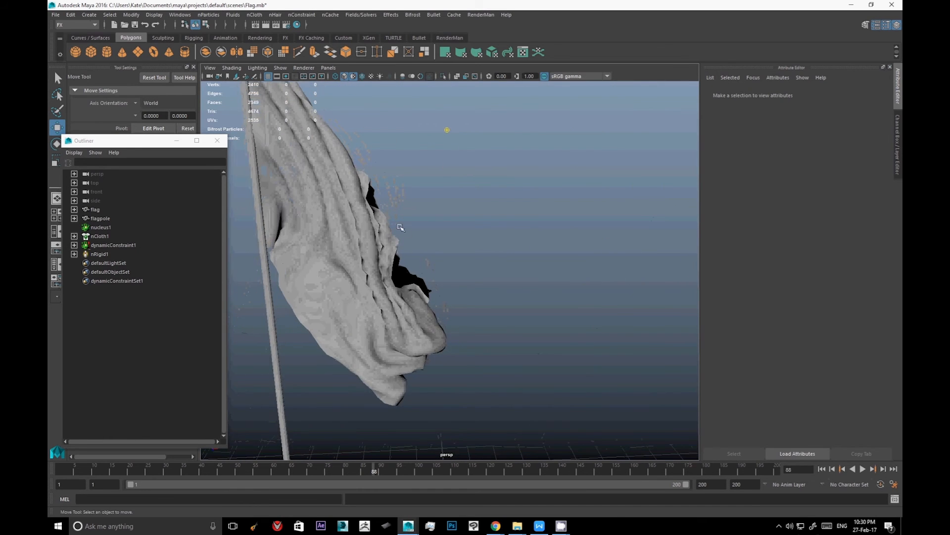
scroll(407, 234, up, 5)
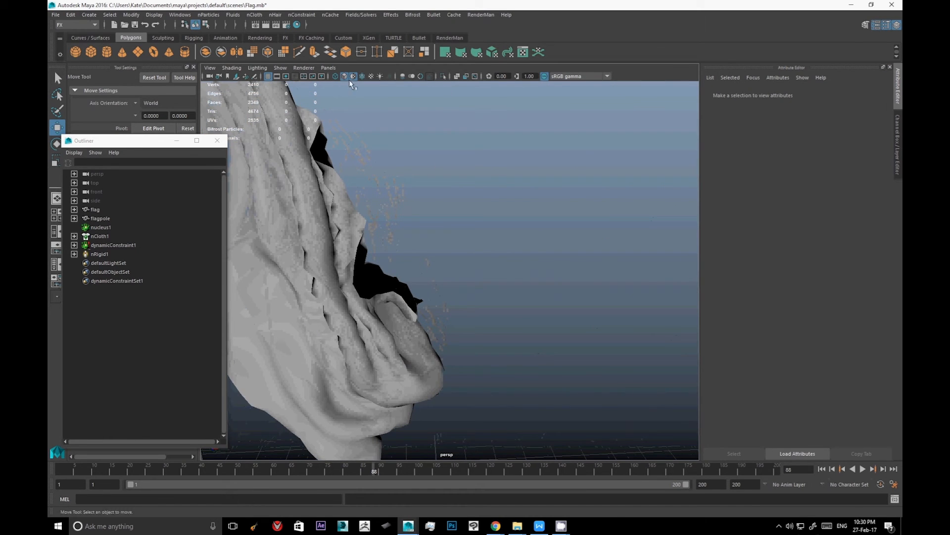
- Inspect the flag's folds with wireframe on shaded, turn the overlay off again, and resume playback from frame 88
click(363, 76)
mouse_move(574, 453)
alt+mouse_down()
mouse_move(453, 202)
mouse_move(322, 328)
mouse_move(157, 374)
mouse_move(129, 348)
mouse_move(165, 357)
mouse_move(341, 334)
mouse_move(544, 386)
alt+mouse_up()
scroll(584, 347, down, 3)
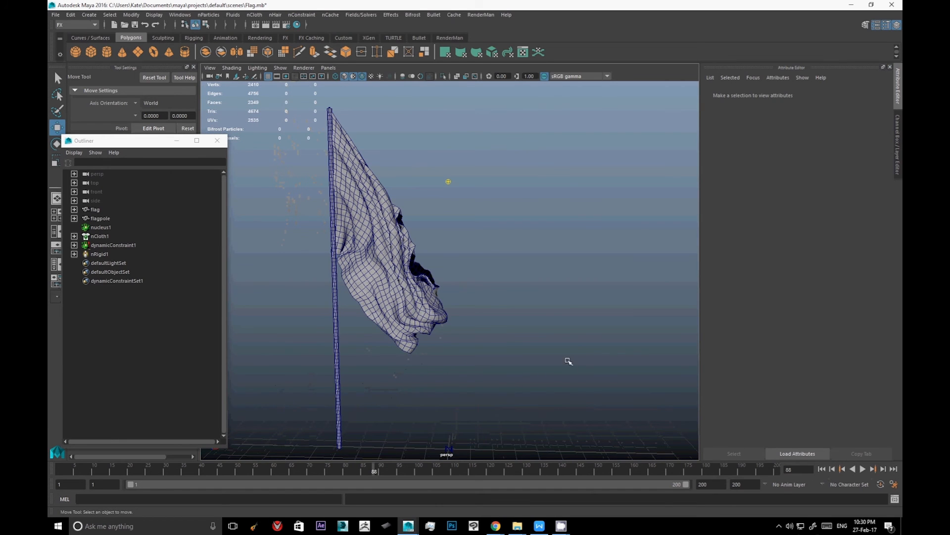
click(363, 77)
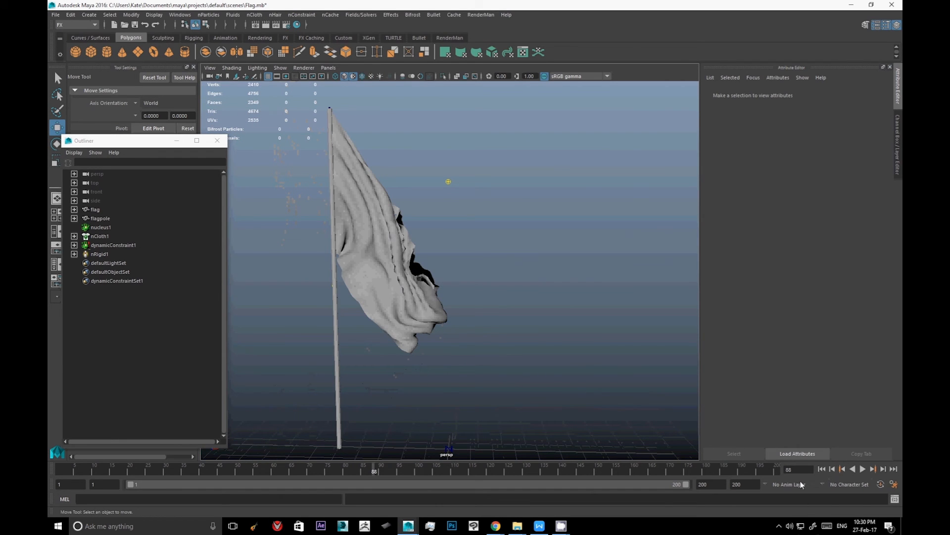
click(862, 468)
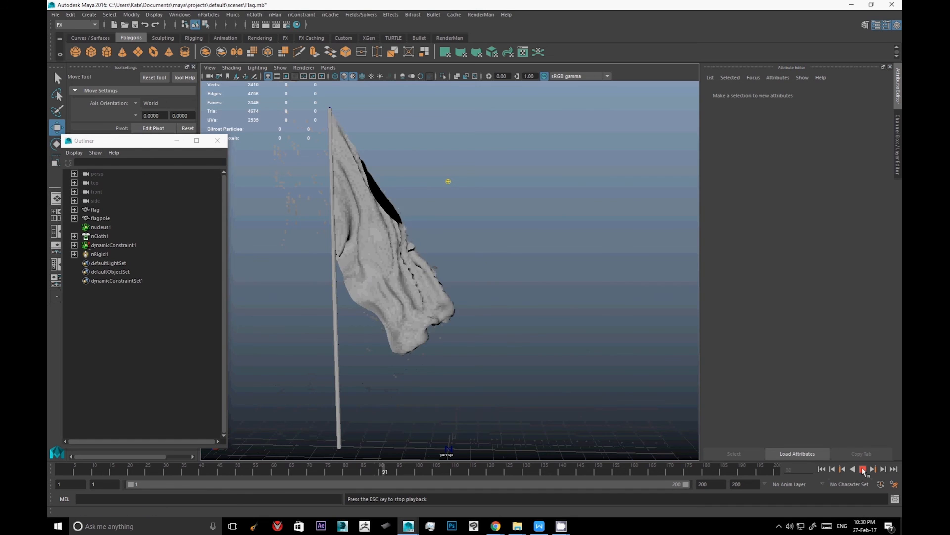